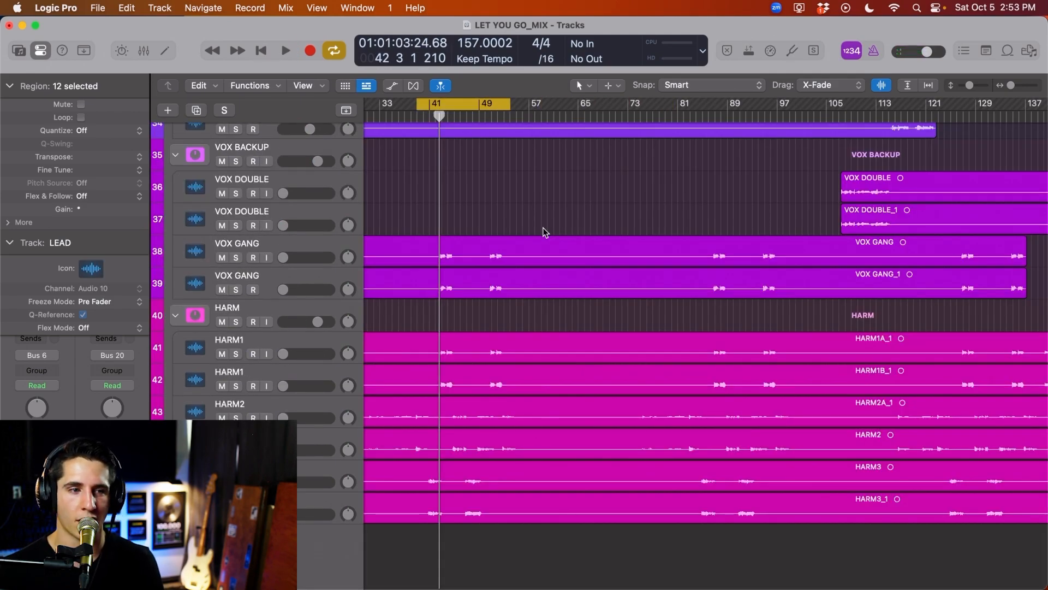
{"action": "scroll", "coordinate": [421, 266], "scroll_direction": "up", "scroll_amount": 5}
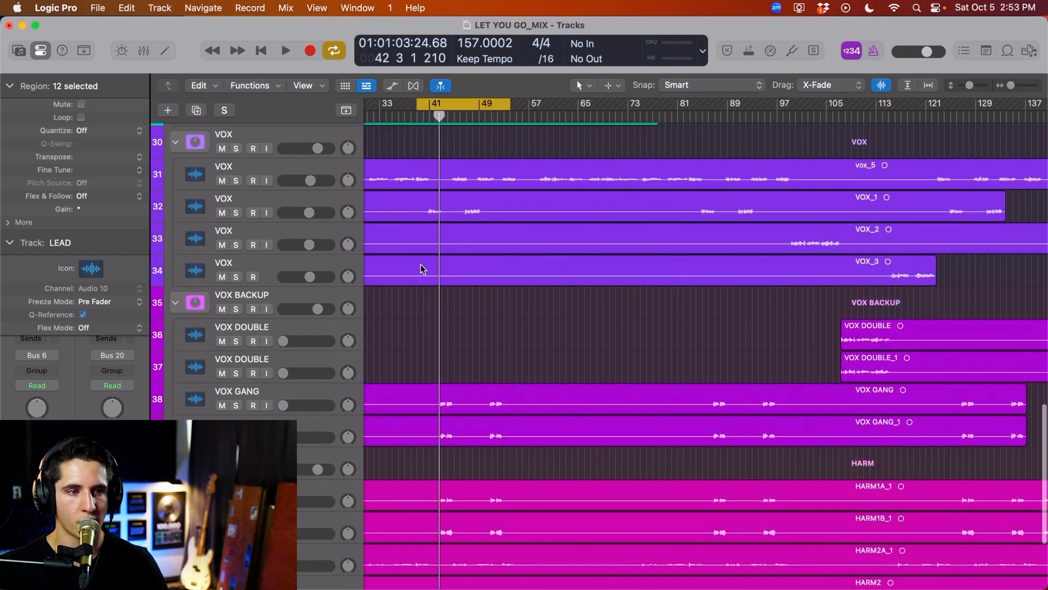
{"action": "scroll", "coordinate": [439, 261], "scroll_direction": "down", "scroll_amount": 3}
{"action": "scroll", "coordinate": [439, 251], "scroll_direction": "up", "scroll_amount": 8}
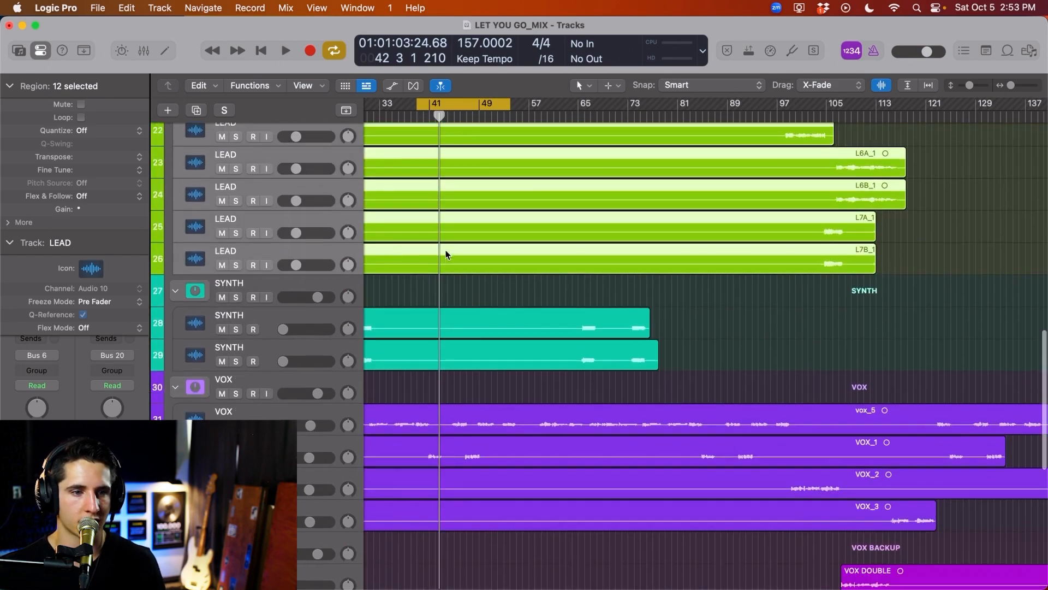
{"action": "scroll", "coordinate": [480, 253], "scroll_direction": "down", "scroll_amount": 1}
{"action": "scroll", "coordinate": [625, 164], "scroll_direction": "left", "scroll_amount": 10}
{"action": "left_click_drag", "start_coordinate": [639, 106], "coordinate": [527, 106]}
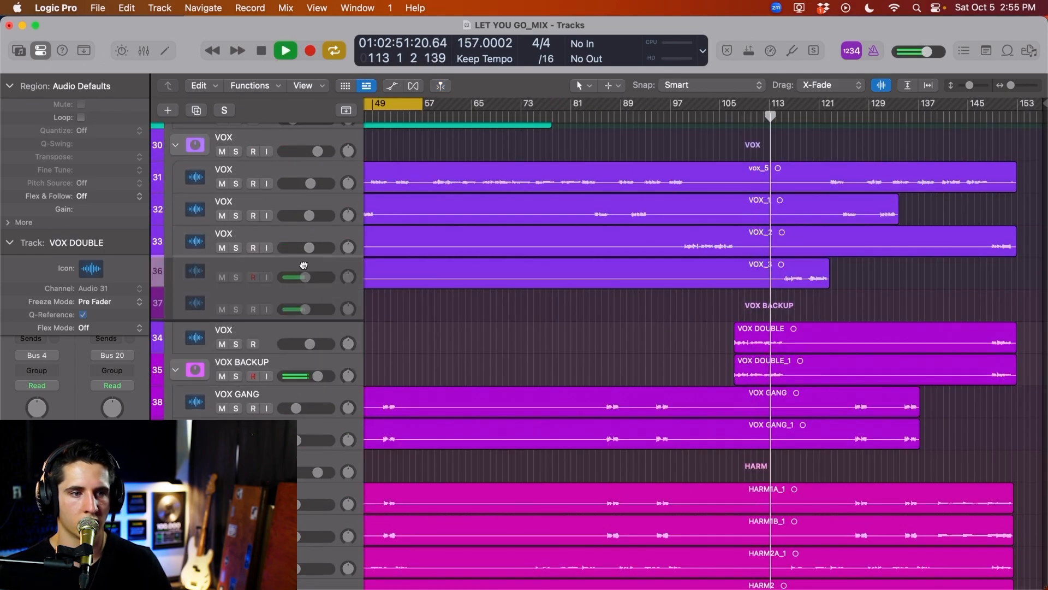
- Raise the volume of the paired L6A and L6B lead tracks to about -8.6 dB
{"action": "scroll", "coordinate": [538, 308], "scroll_direction": "up", "scroll_amount": 15}
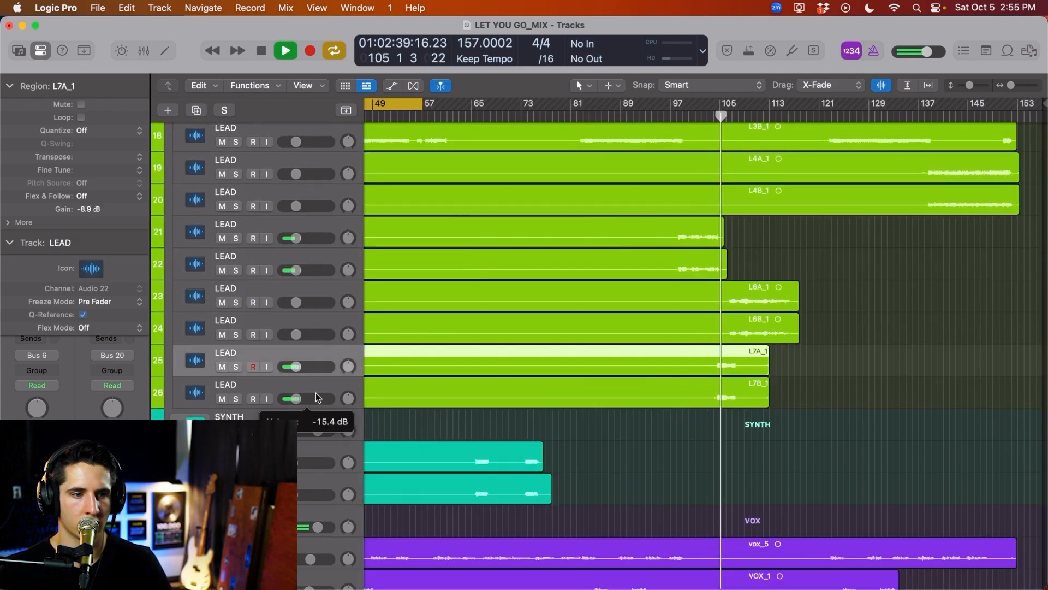
{"action": "left_click", "coordinate": [320, 385], "text": "shift"}
{"action": "left_click", "coordinate": [318, 320]}
{"action": "left_click", "coordinate": [318, 289], "text": "shift"}
{"action": "left_click_drag", "start_coordinate": [312, 302], "coordinate": [320, 299]}
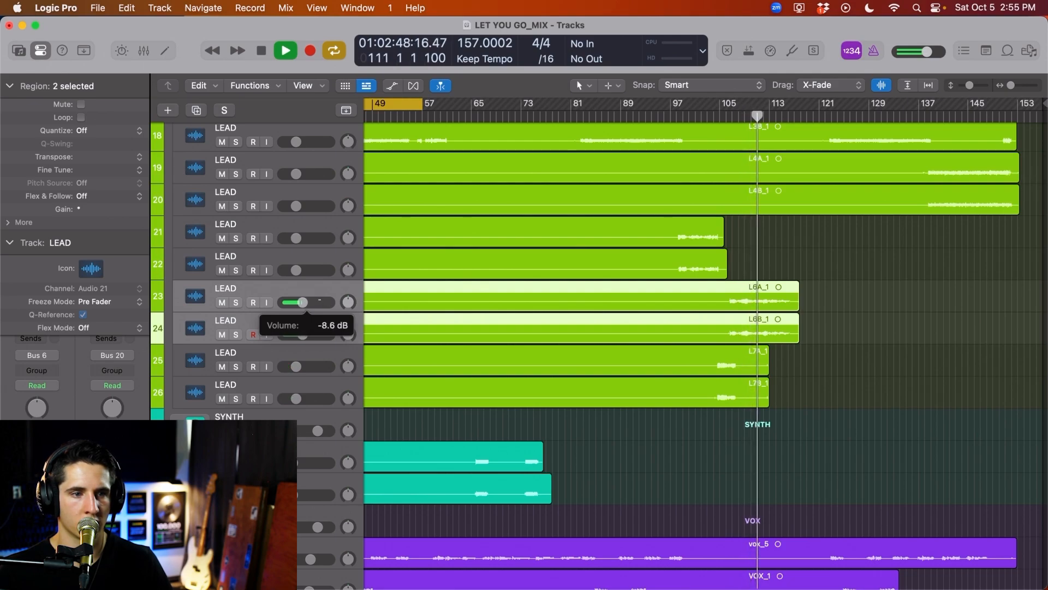
- Review the rhythm, lead, synth and vocal tracks while the song plays on past bar 112
{"action": "scroll", "coordinate": [890, 440], "scroll_direction": "down", "scroll_amount": 10}
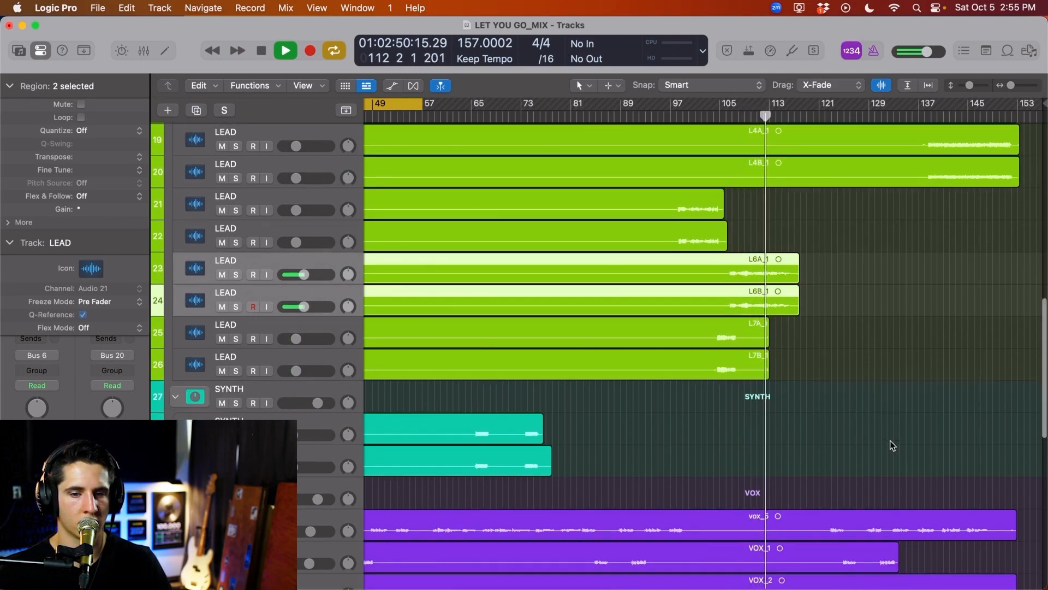
{"action": "scroll", "coordinate": [890, 440], "scroll_direction": "up", "scroll_amount": 15}
{"action": "scroll", "coordinate": [891, 440], "scroll_direction": "down", "scroll_amount": 8}
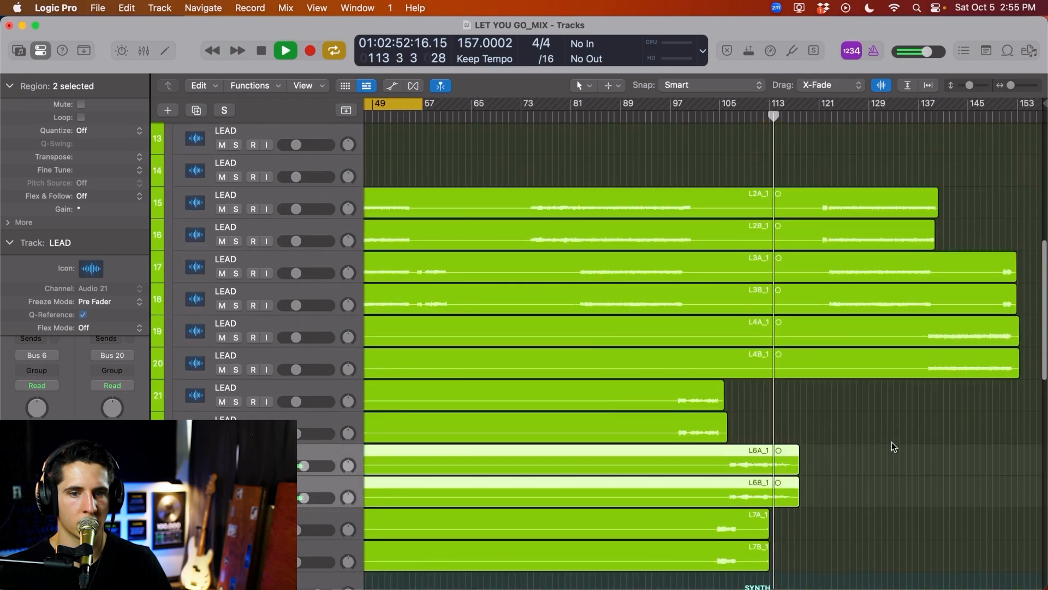
{"action": "scroll", "coordinate": [892, 441], "scroll_direction": "up", "scroll_amount": 2}
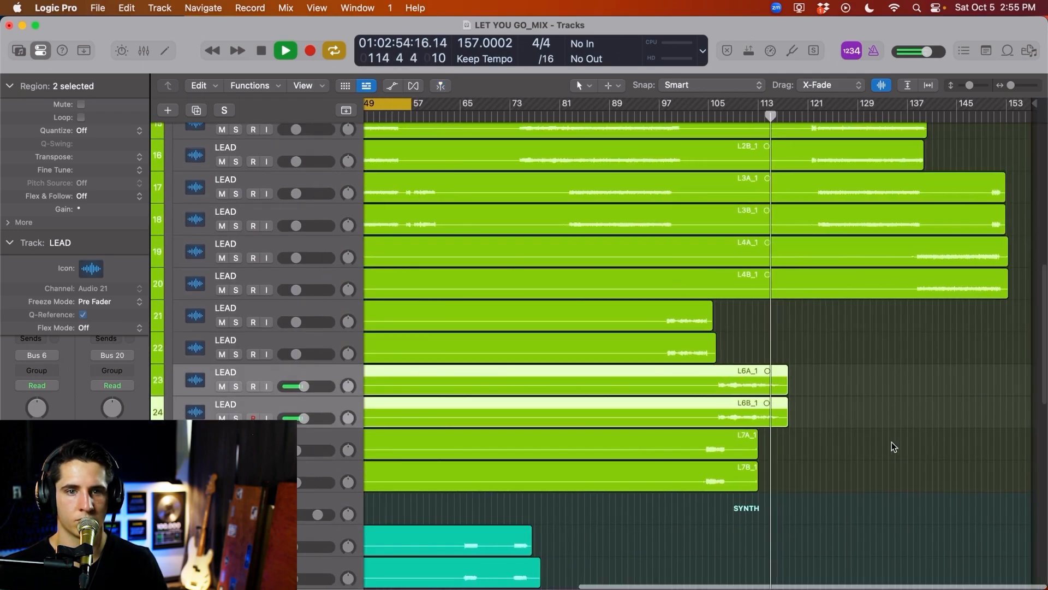
{"action": "scroll", "coordinate": [892, 442], "scroll_direction": "up", "scroll_amount": 3}
{"action": "scroll", "coordinate": [895, 382], "scroll_direction": "up", "scroll_amount": 2}
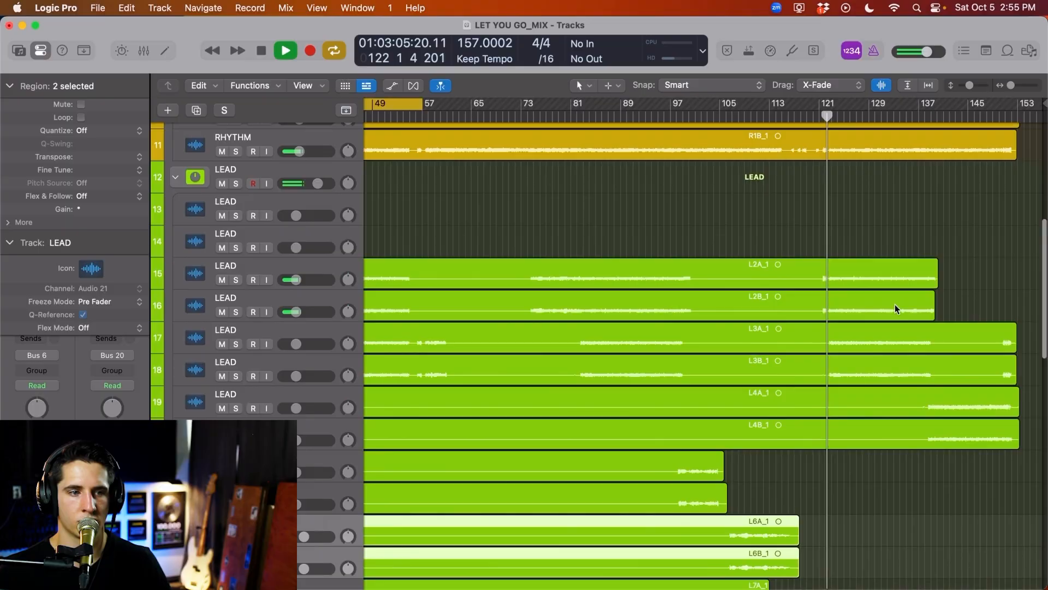
{"action": "scroll", "coordinate": [895, 303], "scroll_direction": "down", "scroll_amount": 2}
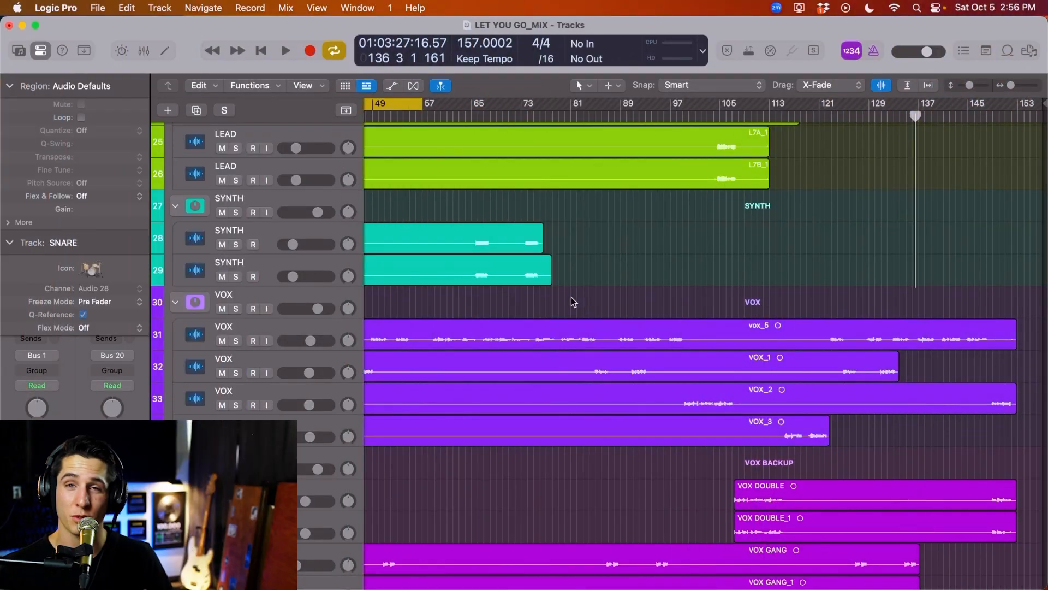
- Show the mixer and add a new audio track named PINK NOISE below the last HARM3 track
{"action": "key", "text": "x"}
{"action": "scroll", "coordinate": [784, 357], "scroll_direction": "right", "scroll_amount": 10}
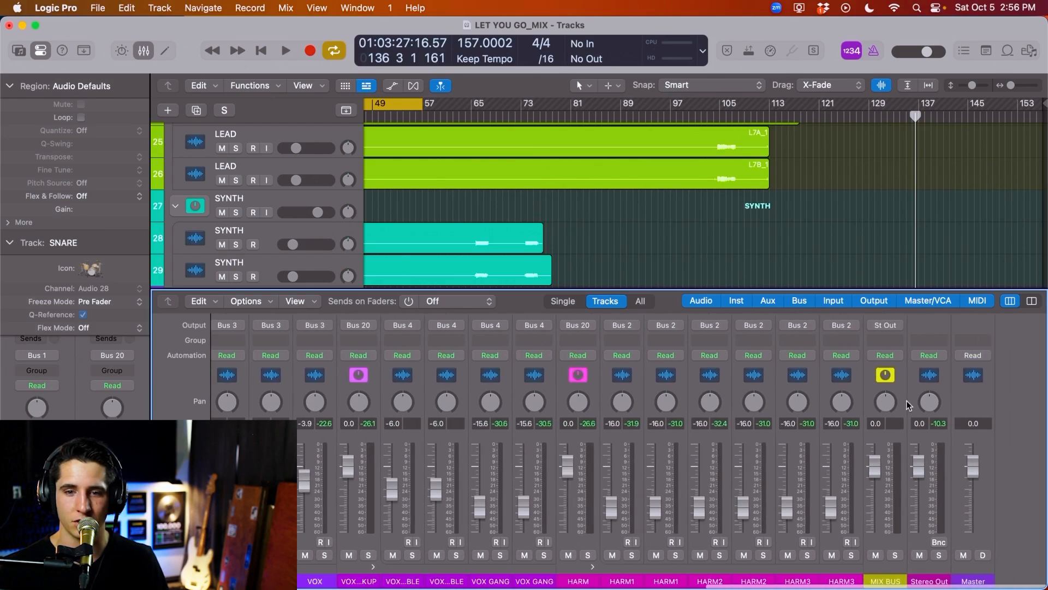
{"action": "scroll", "coordinate": [908, 400], "scroll_direction": "up", "scroll_amount": 5}
{"action": "left_click", "coordinate": [886, 323]}
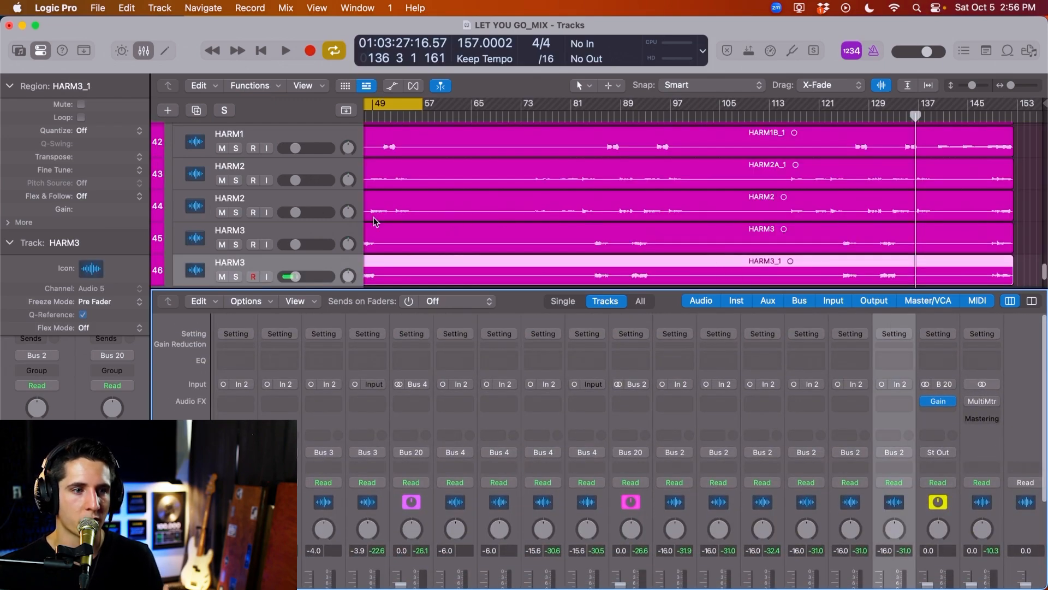
{"action": "scroll", "coordinate": [327, 245], "scroll_direction": "down", "scroll_amount": 3}
{"action": "right_click", "coordinate": [263, 253]}
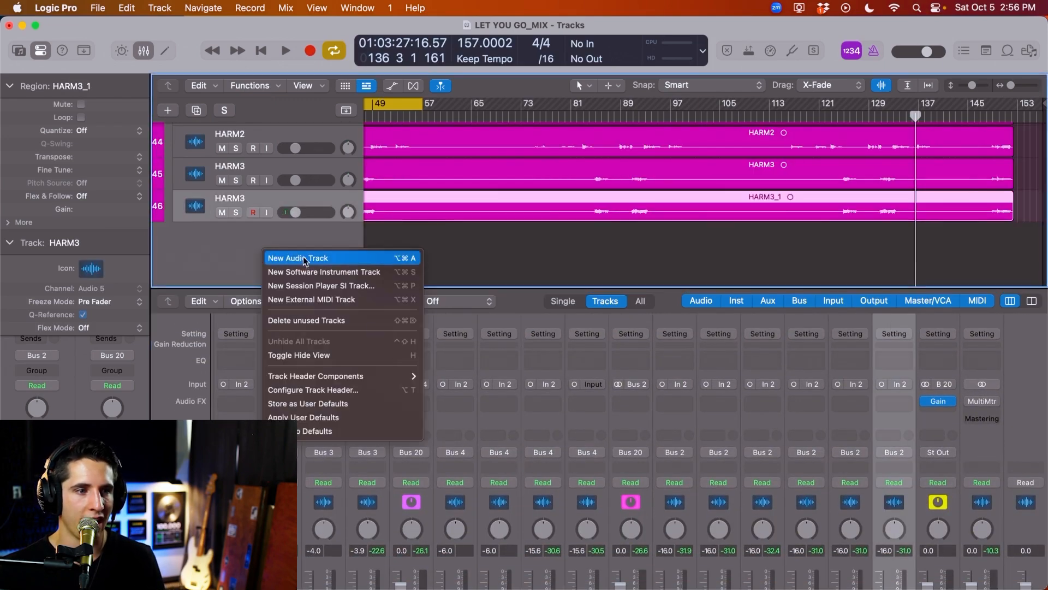
{"action": "left_click", "coordinate": [304, 259]}
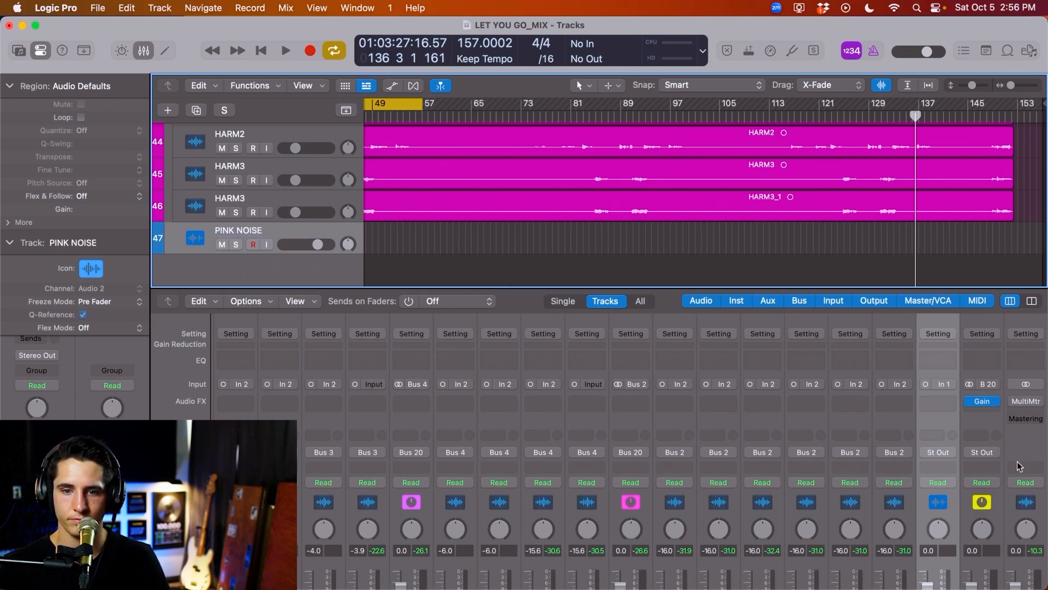
- Insert a mono Test Oscillator on the PINK NOISE track, generating pink noise at a level of -34 dB
{"action": "left_click", "coordinate": [927, 401]}
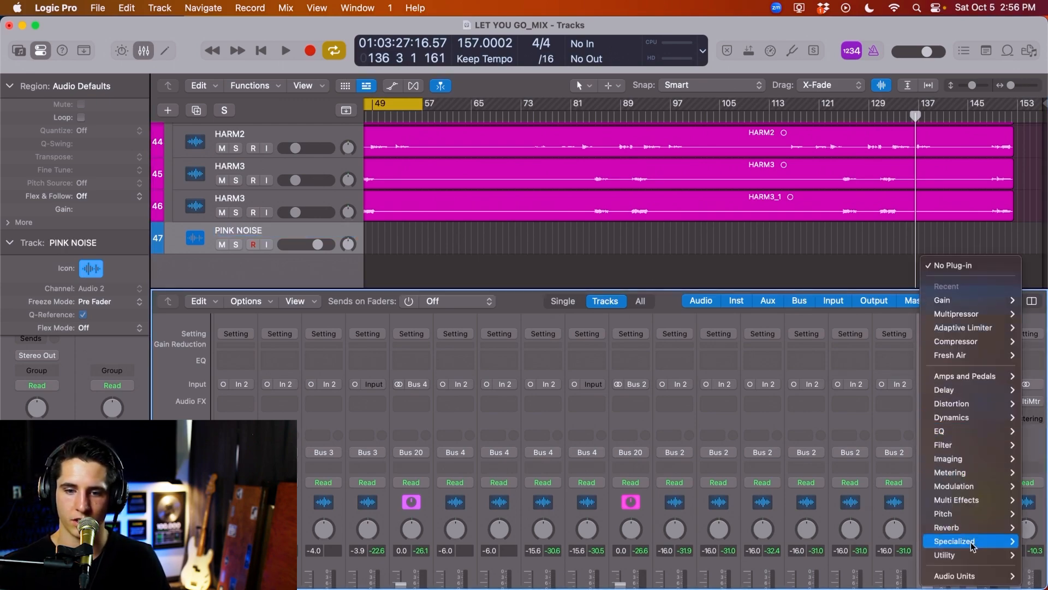
{"action": "mouse_move", "coordinate": [946, 560]}
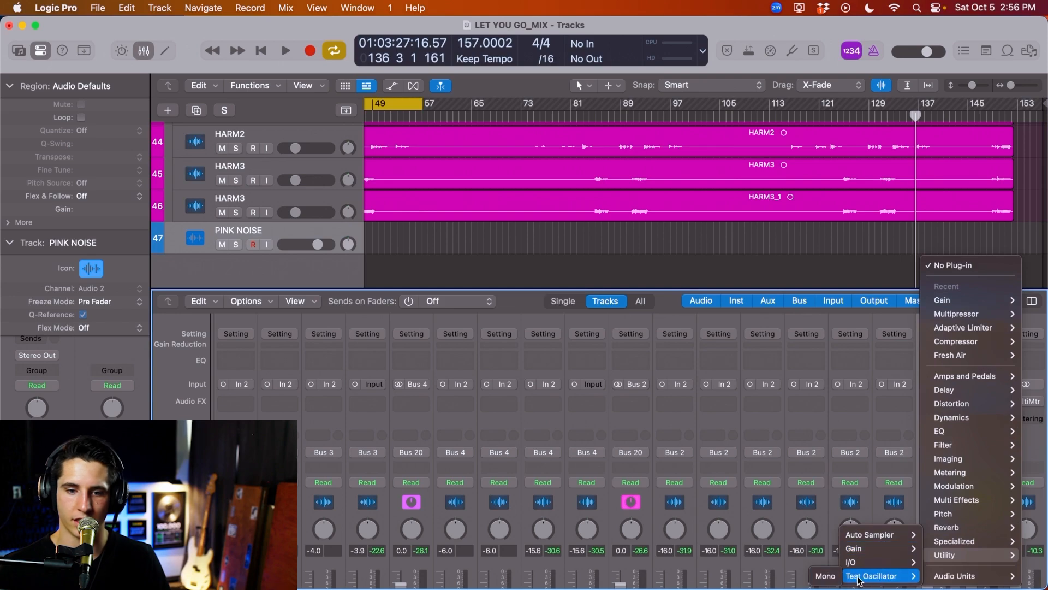
{"action": "mouse_move", "coordinate": [860, 576]}
{"action": "left_click", "coordinate": [826, 575]}
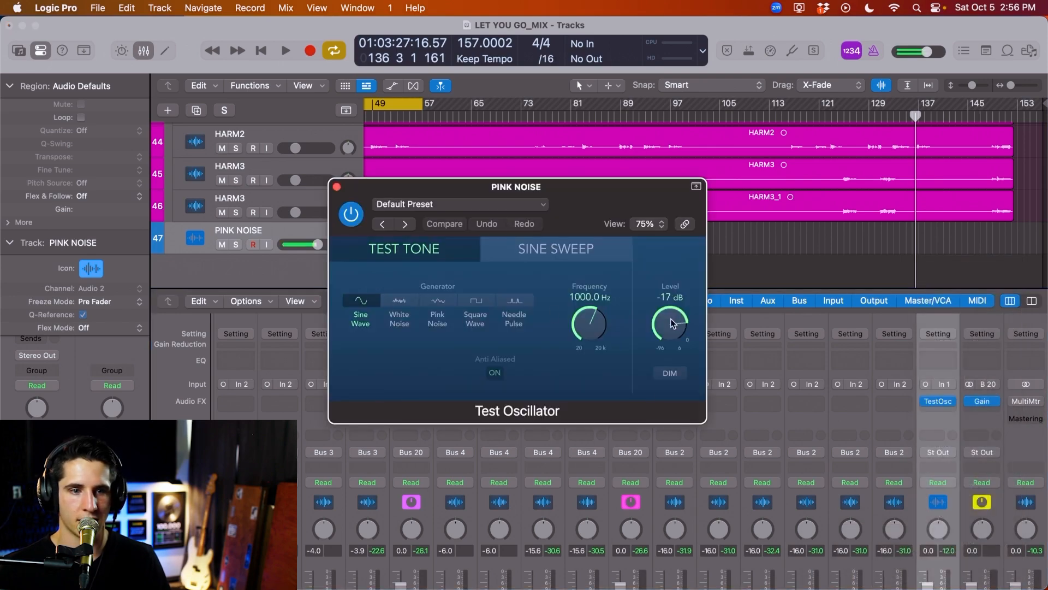
{"action": "left_click_drag", "start_coordinate": [671, 323], "coordinate": [663, 405]}
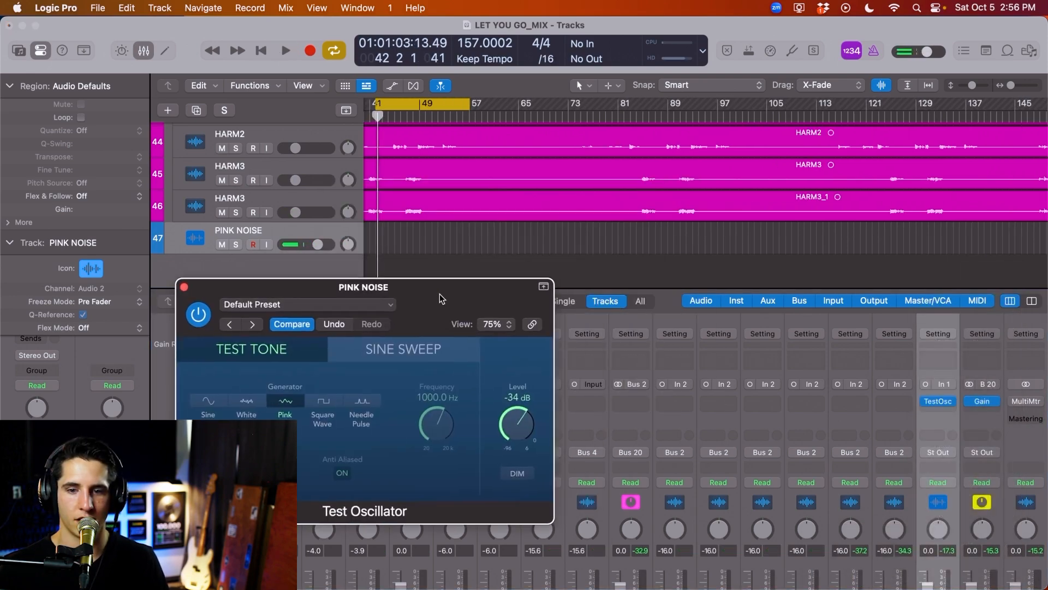
- Open the MultiMeter on the Stereo Out channel and arrange it beside the Test Oscillator window
{"action": "scroll", "coordinate": [993, 404], "scroll_direction": "left", "scroll_amount": 2}
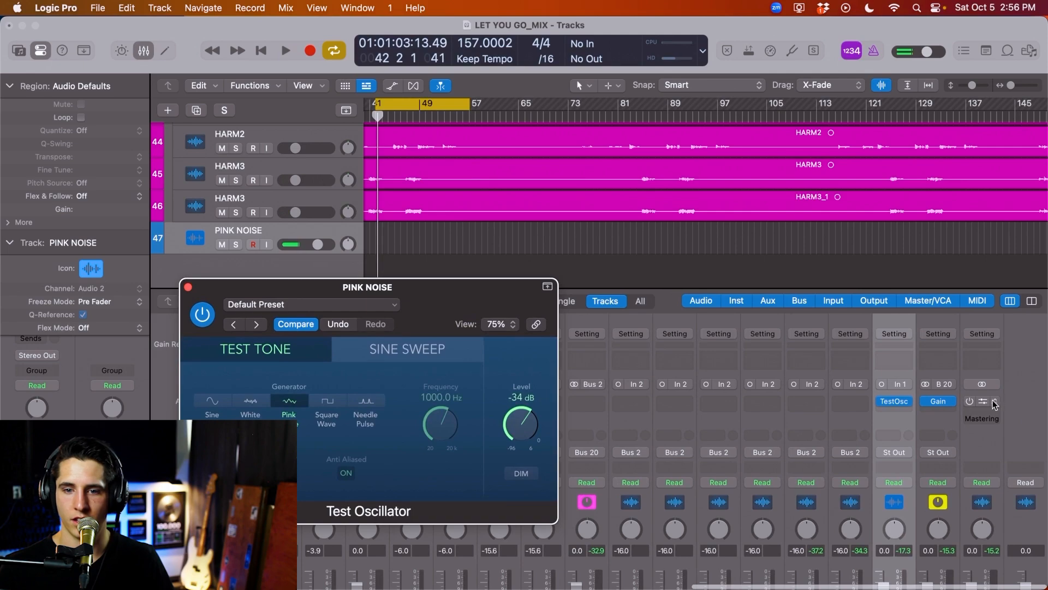
{"action": "left_click", "coordinate": [978, 405]}
{"action": "left_click", "coordinate": [975, 349]}
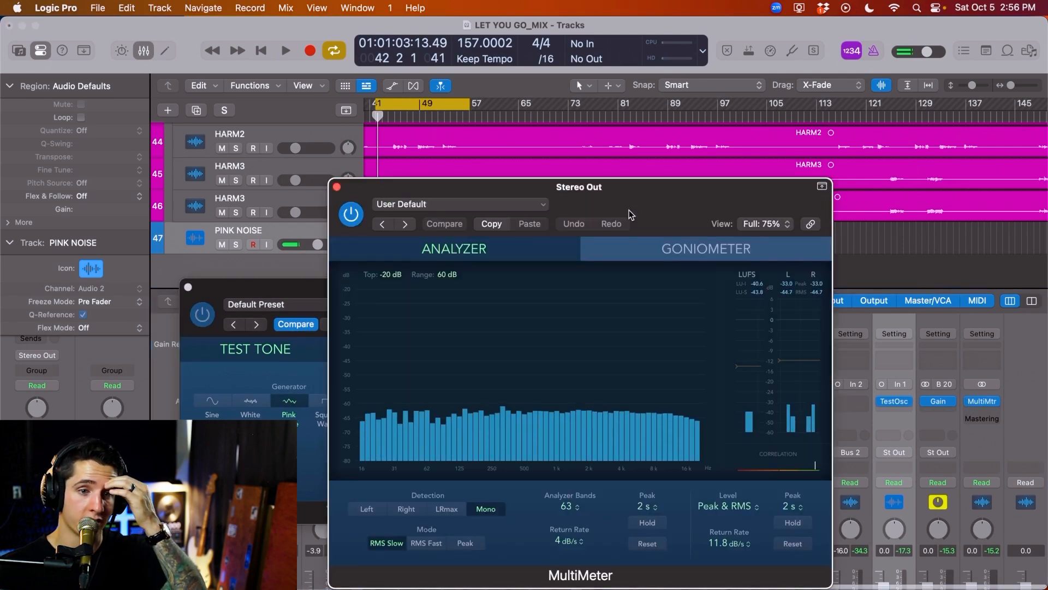
{"action": "left_click_drag", "start_coordinate": [629, 210], "coordinate": [825, 172]}
{"action": "left_click_drag", "start_coordinate": [447, 285], "coordinate": [335, 267]}
{"action": "left_click_drag", "start_coordinate": [681, 159], "coordinate": [617, 161]}
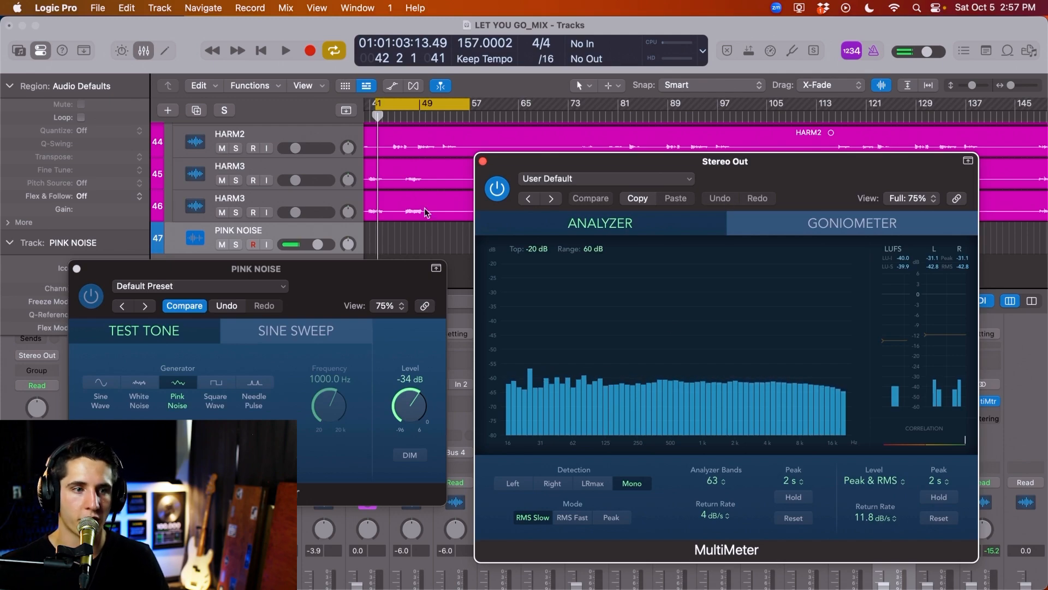
{"action": "left_click_drag", "start_coordinate": [324, 286], "coordinate": [296, 281]}
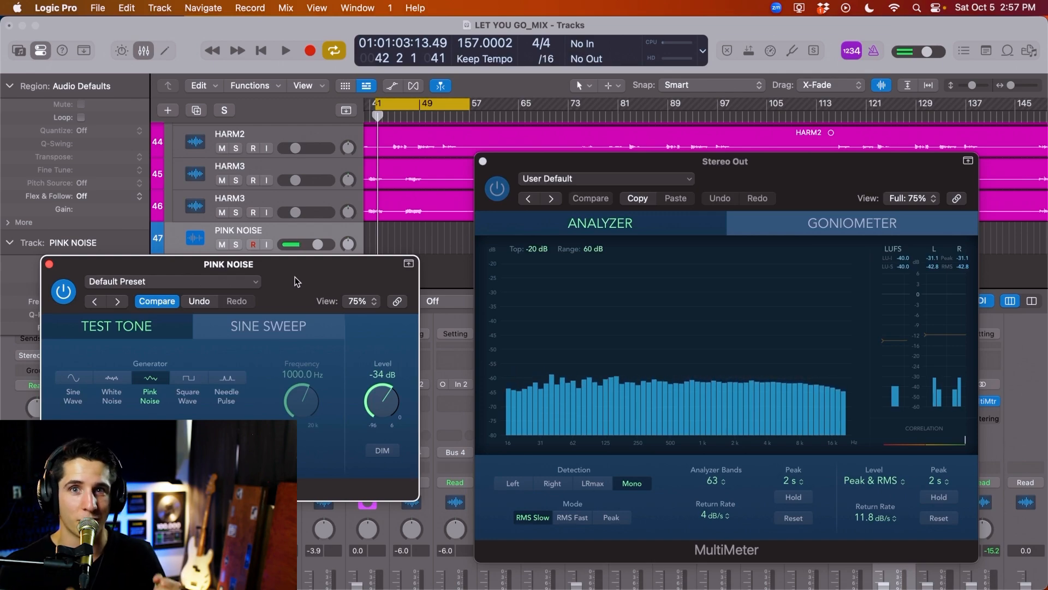
- Switch off the Test Oscillator on the PINK NOISE track and close its window, keeping the MultiMeter open
{"action": "left_click_drag", "start_coordinate": [295, 280], "coordinate": [299, 327]}
{"action": "left_click", "coordinate": [61, 353]}
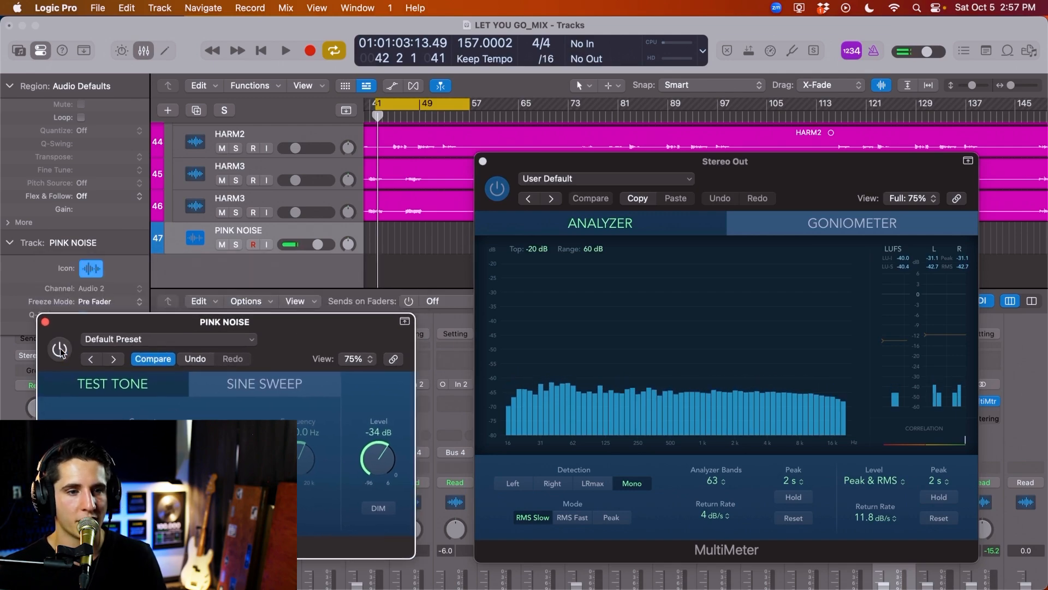
{"action": "left_click_drag", "start_coordinate": [852, 178], "coordinate": [887, 188]}
{"action": "left_click", "coordinate": [45, 322]}
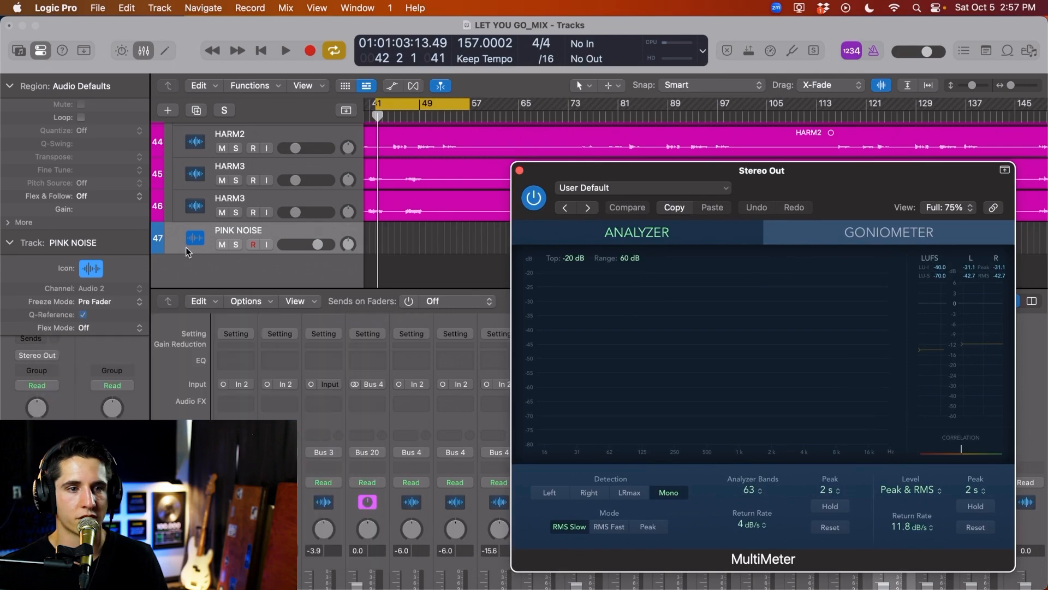
- Play the mix with the MultiMeter in view and set the analyzer's top value to -10 dB
{"action": "left_click", "coordinate": [418, 247]}
{"action": "scroll", "coordinate": [417, 247], "scroll_direction": "up", "scroll_amount": 20}
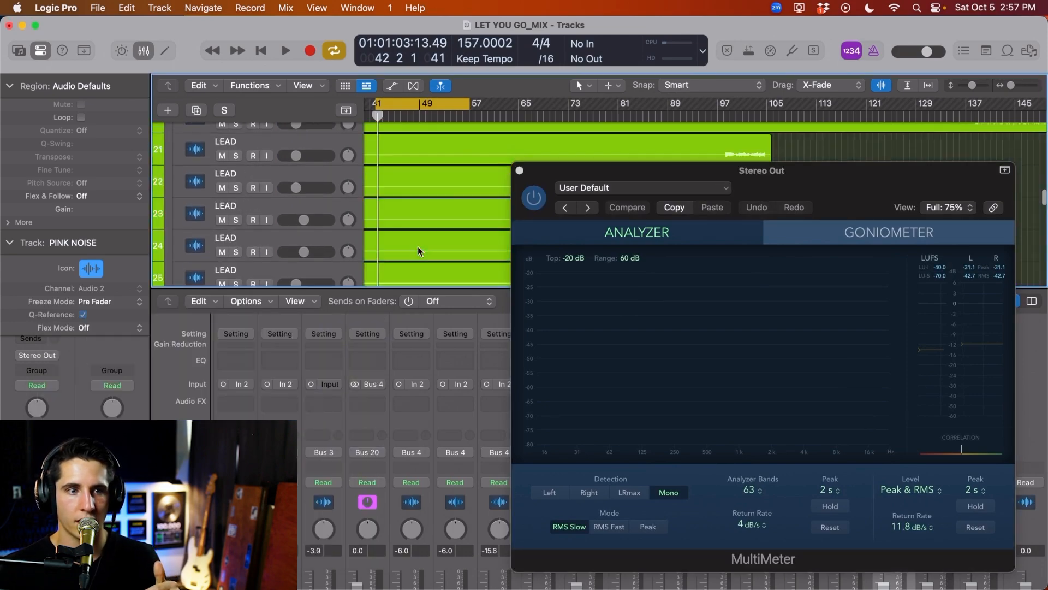
{"action": "scroll", "coordinate": [417, 247], "scroll_direction": "up", "scroll_amount": 5}
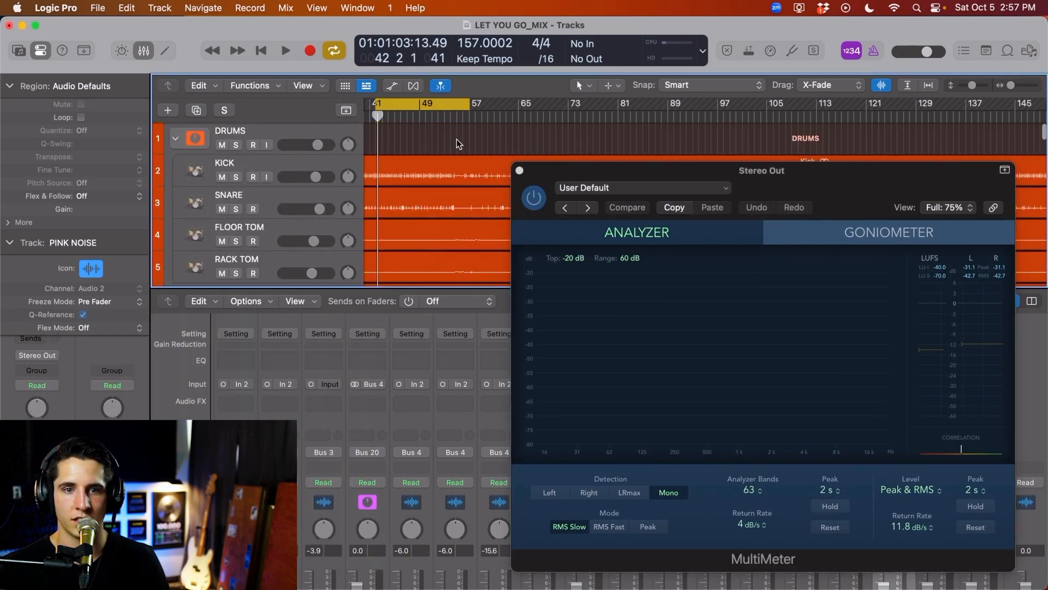
{"action": "left_click_drag", "start_coordinate": [861, 198], "coordinate": [772, 185]}
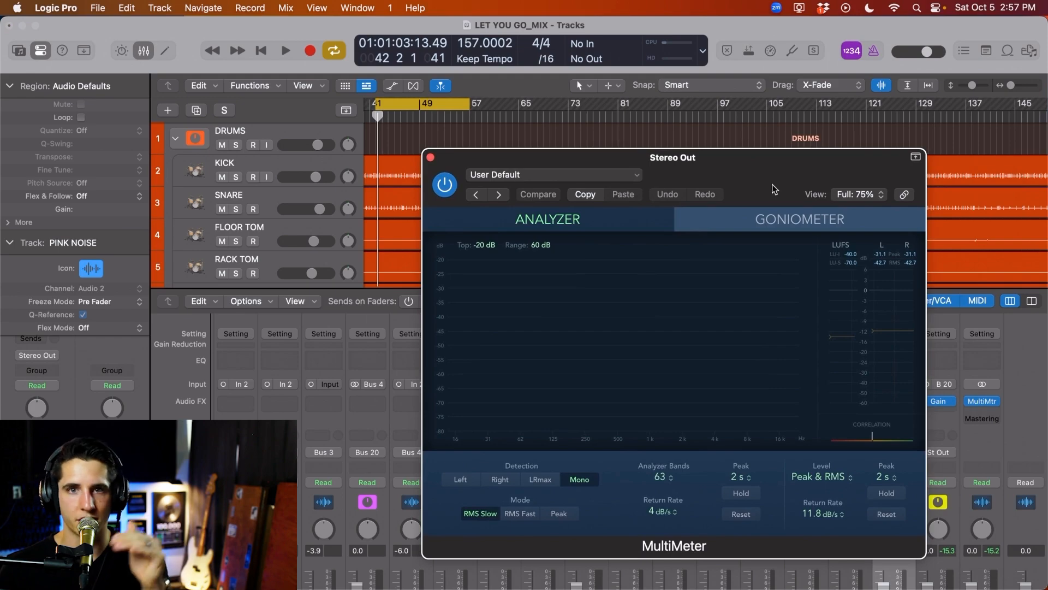
{"action": "key", "text": "space"}
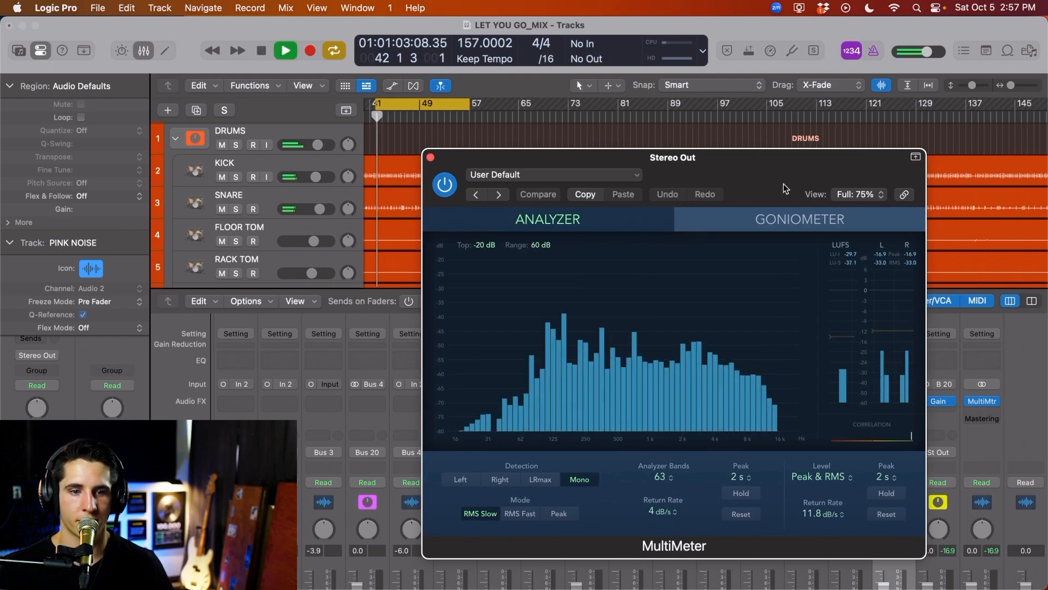
{"action": "scroll", "coordinate": [679, 318], "scroll_direction": "up", "scroll_amount": 2}
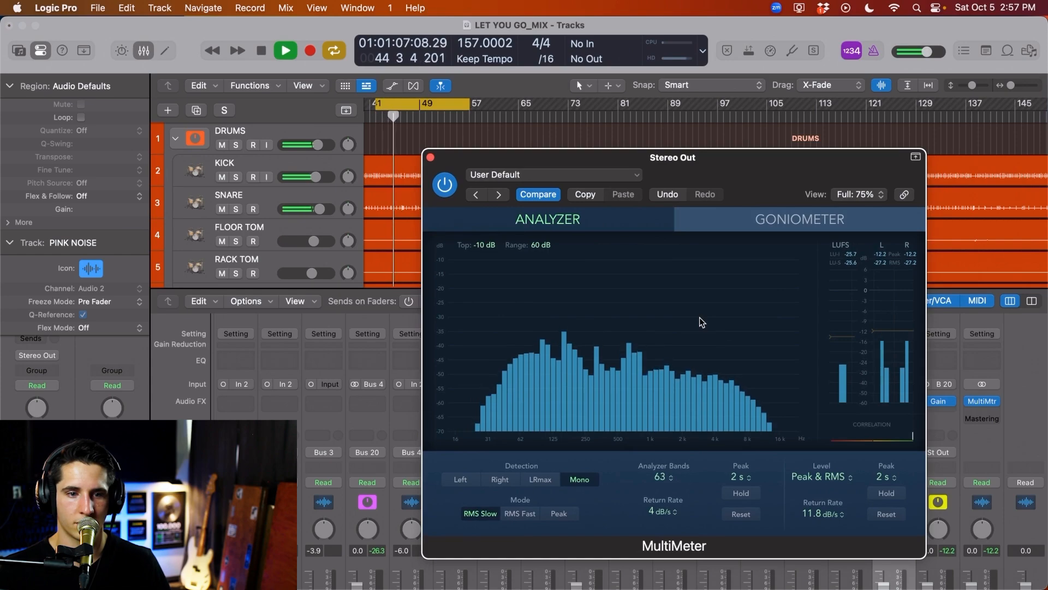
{"action": "left_click_drag", "start_coordinate": [718, 175], "coordinate": [814, 185]}
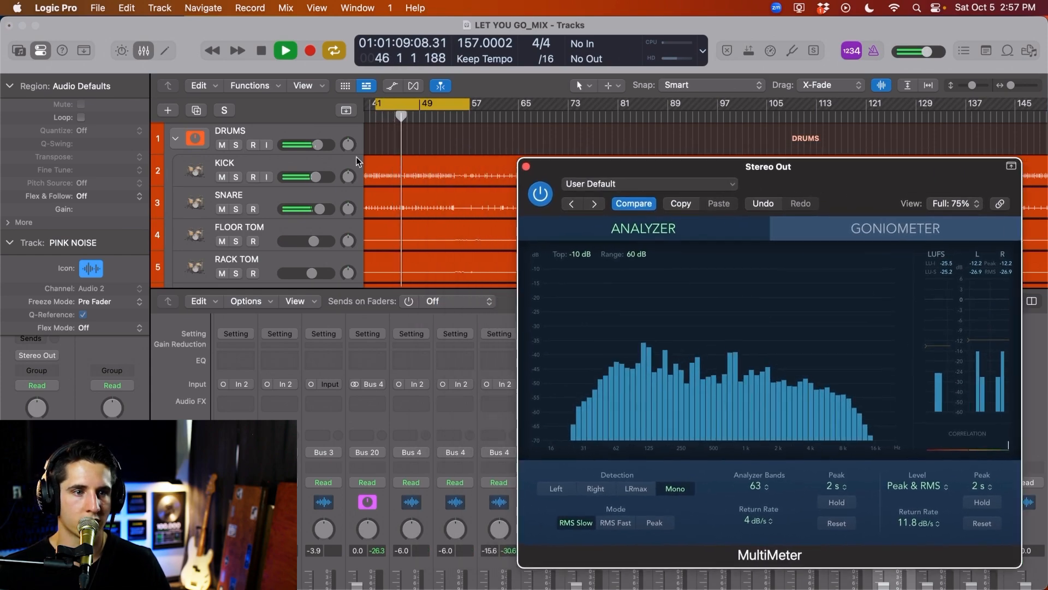
- Select the L2A and L2B lead tracks together and lower their volume slightly during playback
{"action": "scroll", "coordinate": [457, 175], "scroll_direction": "down", "scroll_amount": 5}
{"action": "scroll", "coordinate": [457, 175], "scroll_direction": "down", "scroll_amount": 5}
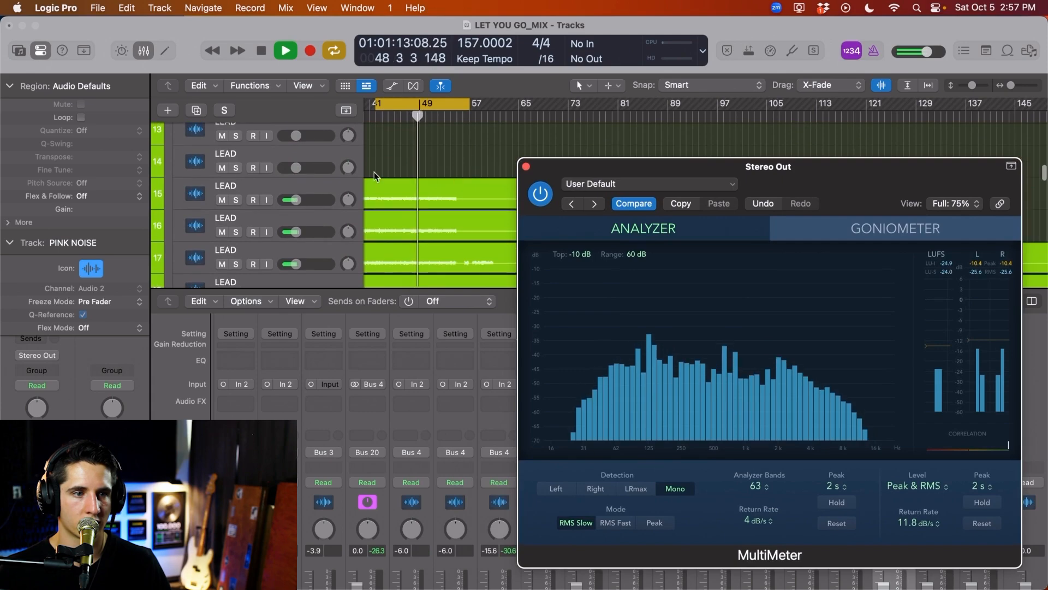
{"action": "left_click", "coordinate": [319, 211]}
{"action": "scroll", "coordinate": [319, 211], "scroll_direction": "down", "scroll_amount": 1}
{"action": "scroll", "coordinate": [319, 211], "scroll_direction": "down", "scroll_amount": 1}
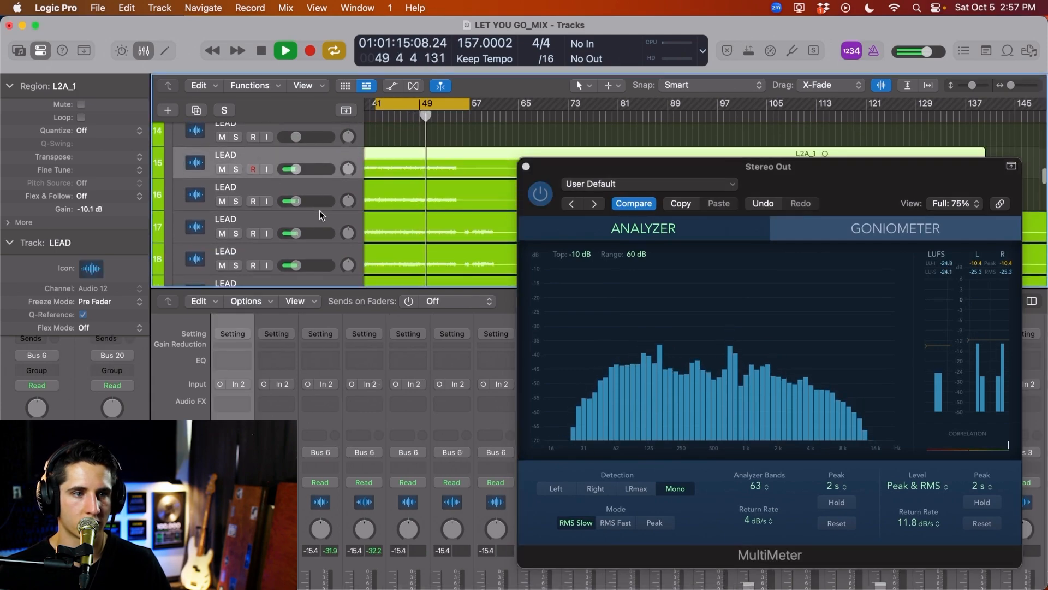
{"action": "left_click", "coordinate": [316, 245], "text": "shift"}
{"action": "left_click", "coordinate": [309, 184]}
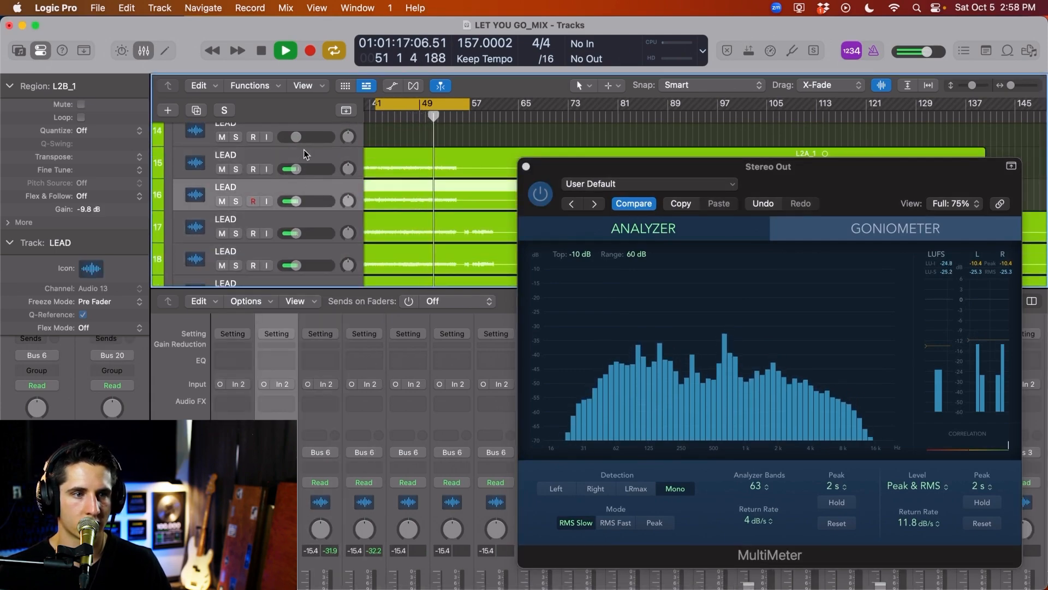
{"action": "left_click", "coordinate": [303, 149], "text": "shift"}
{"action": "left_click_drag", "start_coordinate": [292, 170], "coordinate": [289, 169]}
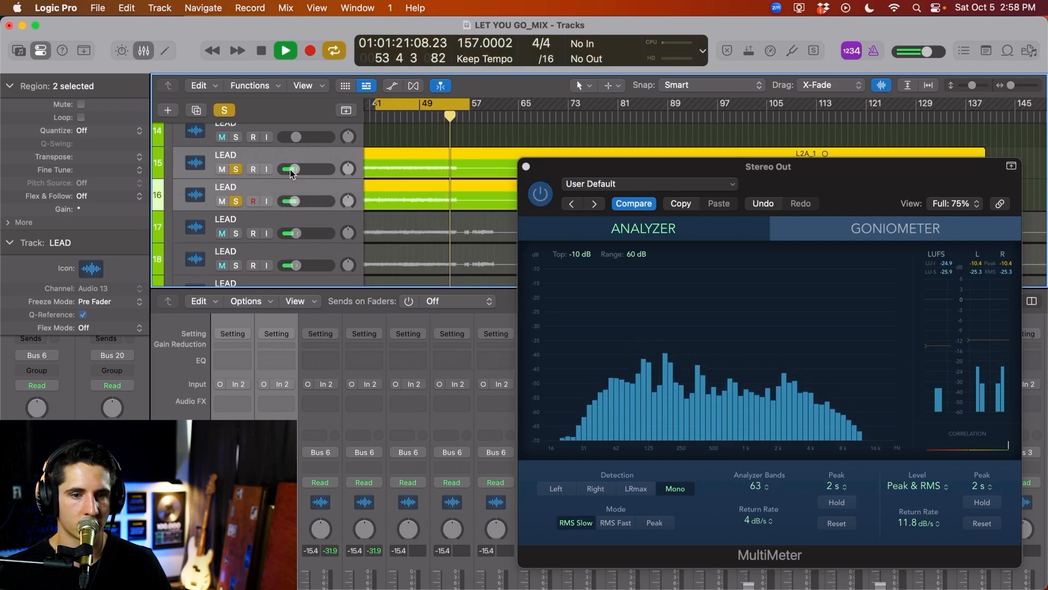
- Turn off solo, select the LEAD tracks 17 and 18 together, and listen to them in the full mix
{"action": "left_click", "coordinate": [313, 215]}
{"action": "scroll", "coordinate": [312, 246], "scroll_direction": "down", "scroll_amount": 2}
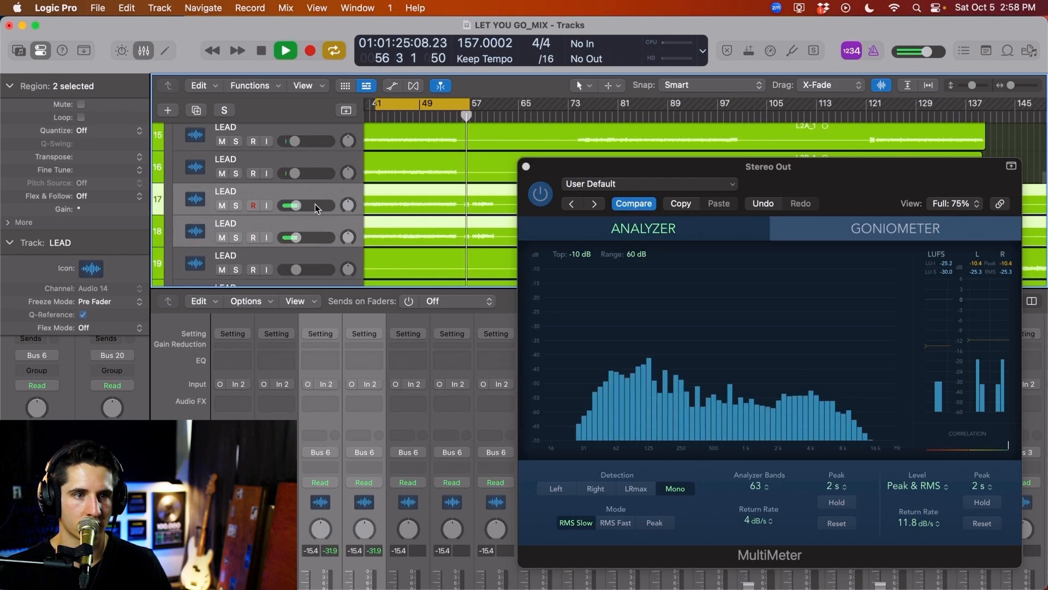
{"action": "key", "text": "space"}
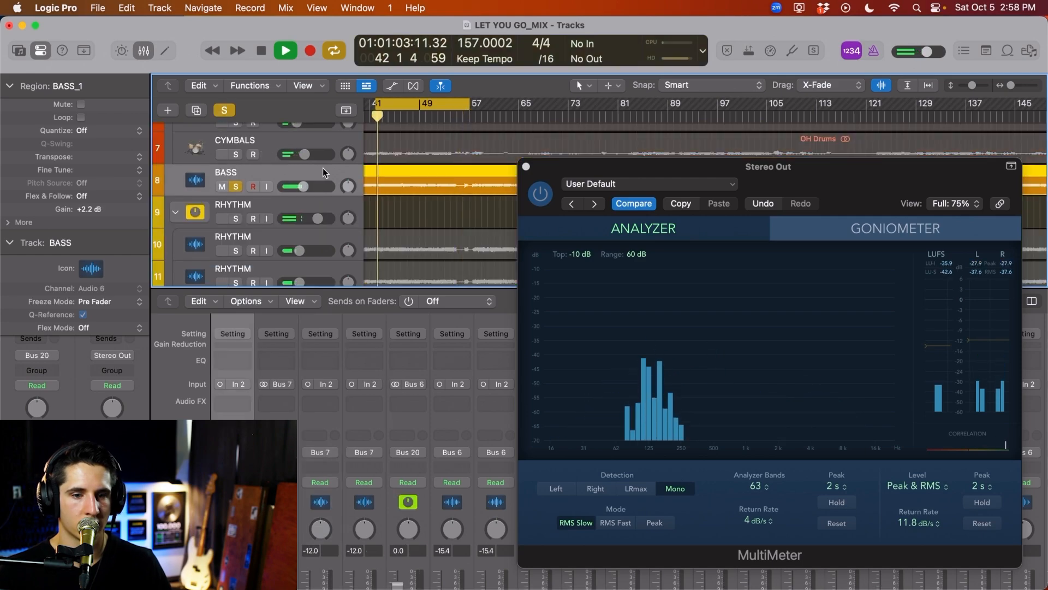
- Take the BASS track out of solo and raise its volume while the full mix plays, then stop playback
{"action": "key", "text": "s"}
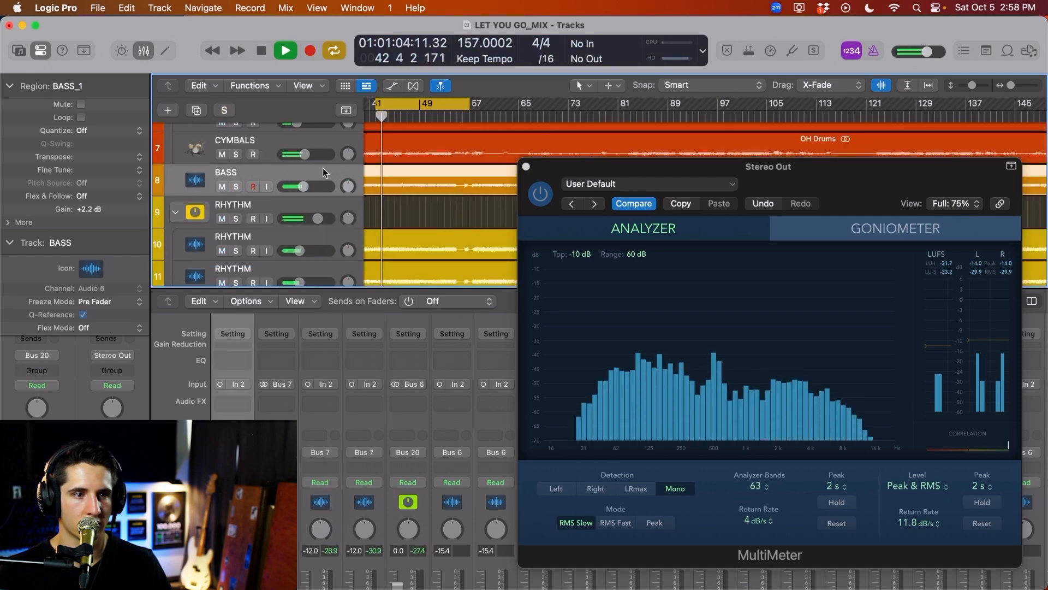
{"action": "left_click", "coordinate": [304, 186]}
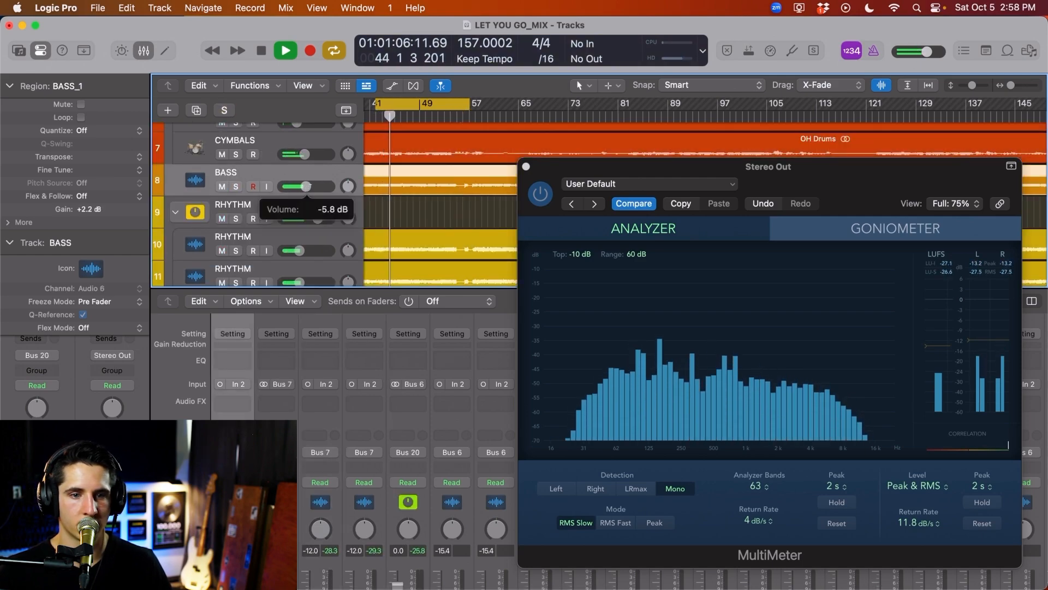
{"action": "left_click_drag", "start_coordinate": [313, 186], "coordinate": [330, 186]}
{"action": "key", "text": "space"}
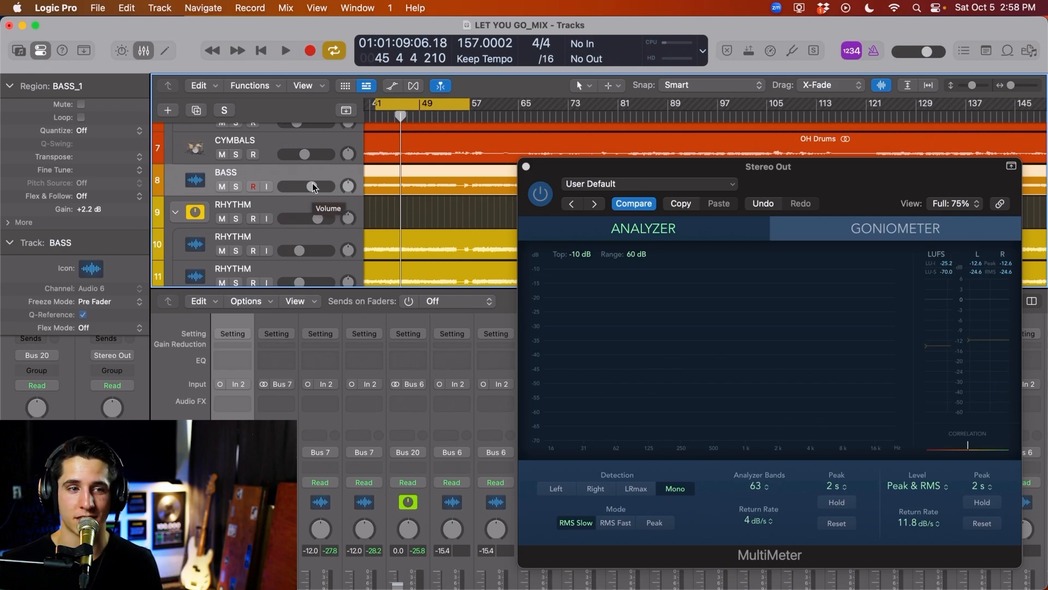
- Lower the BASS track's volume and play the full mix to check the balance on the MultiMeter, then stop playback
{"action": "mouse_move", "coordinate": [313, 188]}
{"action": "left_mouse_down"}
{"action": "mouse_move", "coordinate": [266, 189]}
{"action": "mouse_move", "coordinate": [335, 186]}
{"action": "mouse_move", "coordinate": [304, 185]}
{"action": "left_mouse_up"}
{"action": "key", "text": "space"}
{"action": "scroll", "coordinate": [304, 185], "scroll_direction": "up", "scroll_amount": 5}
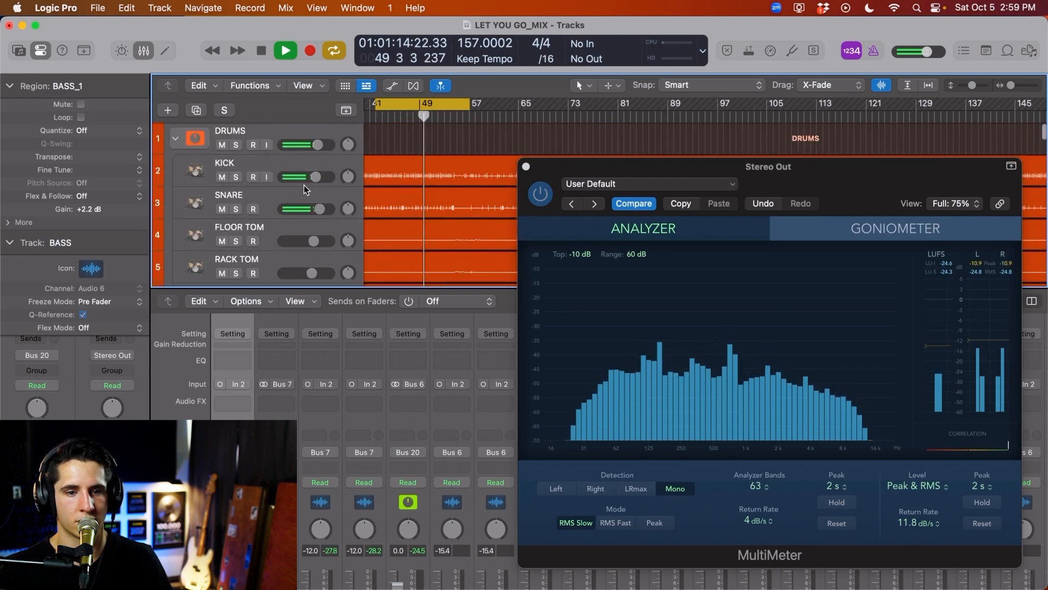
{"action": "scroll", "coordinate": [306, 199], "scroll_direction": "down", "scroll_amount": 3}
{"action": "key", "text": "space"}
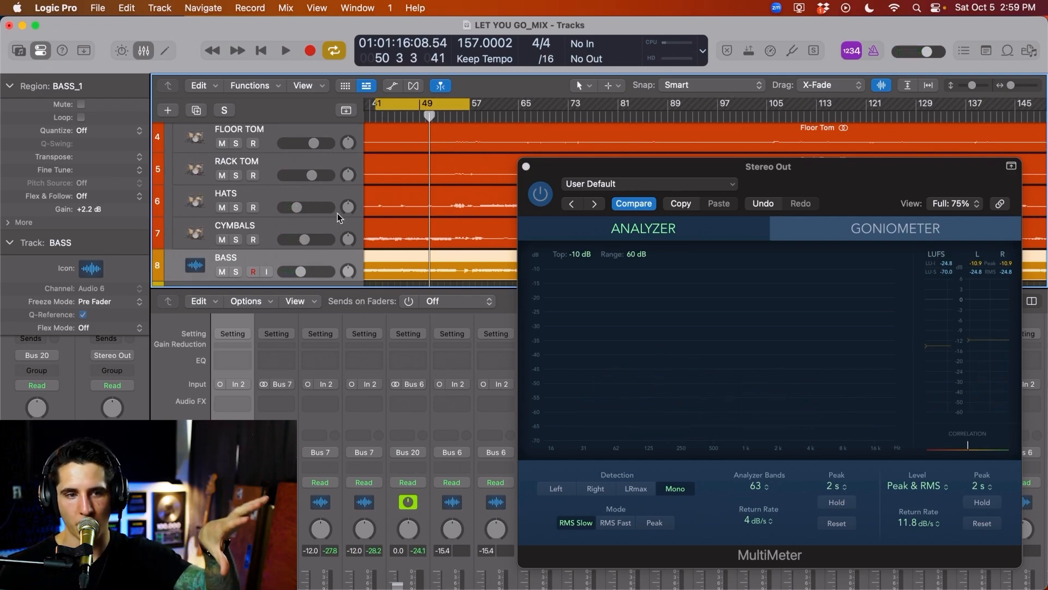
- Hide the mixer to make room for more of the track list and look over the LEAD tracks
{"action": "scroll", "coordinate": [337, 215], "scroll_direction": "down", "scroll_amount": 3}
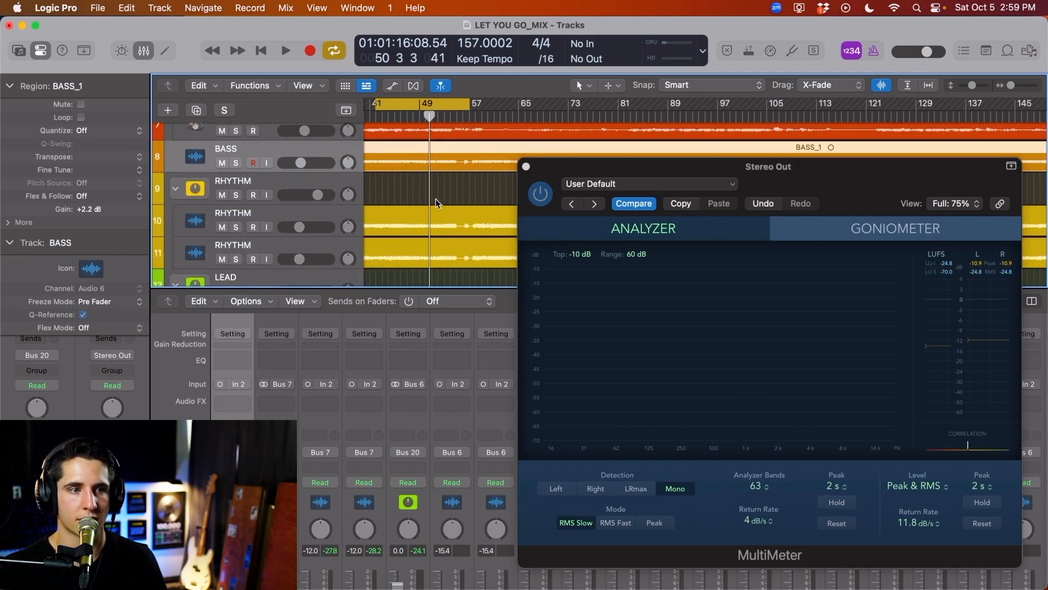
{"action": "scroll", "coordinate": [421, 199], "scroll_direction": "down", "scroll_amount": 3}
{"action": "scroll", "coordinate": [421, 191], "scroll_direction": "up", "scroll_amount": 10}
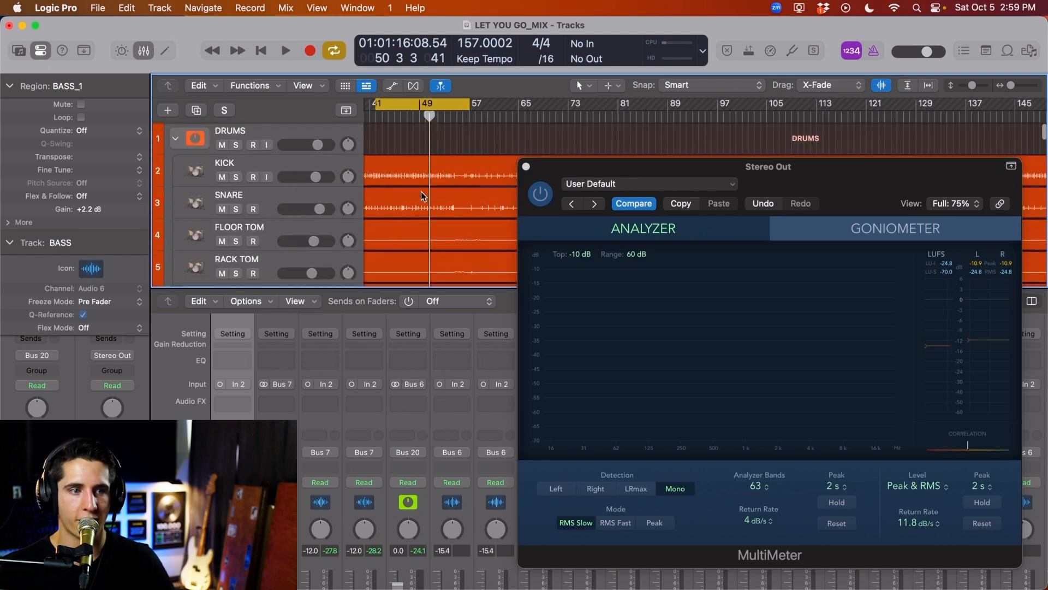
{"action": "scroll", "coordinate": [423, 194], "scroll_direction": "down", "scroll_amount": 4}
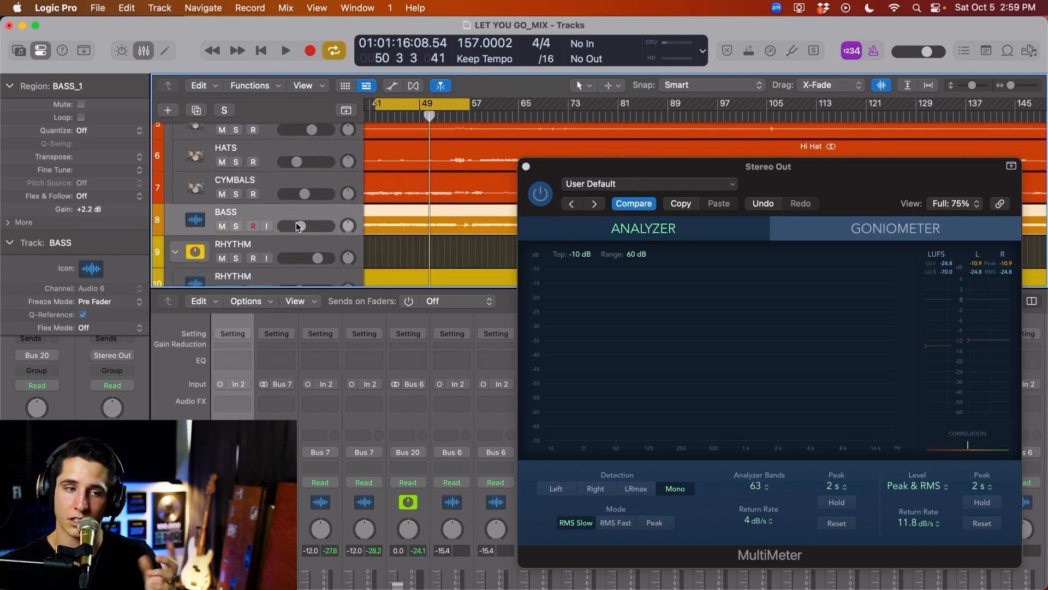
{"action": "left_click", "coordinate": [144, 51]}
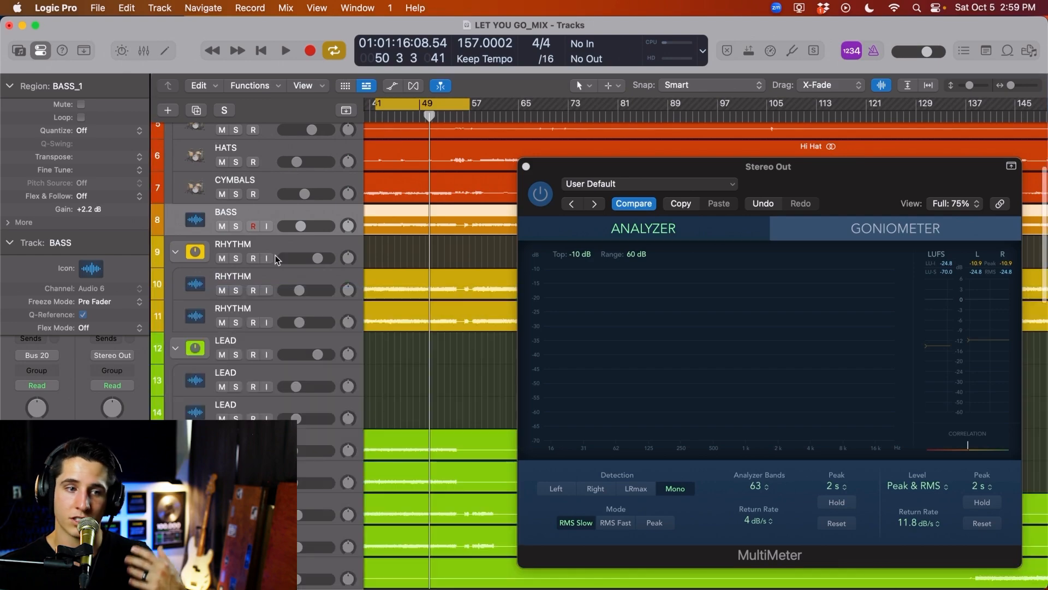
{"action": "scroll", "coordinate": [278, 260], "scroll_direction": "down", "scroll_amount": 1}
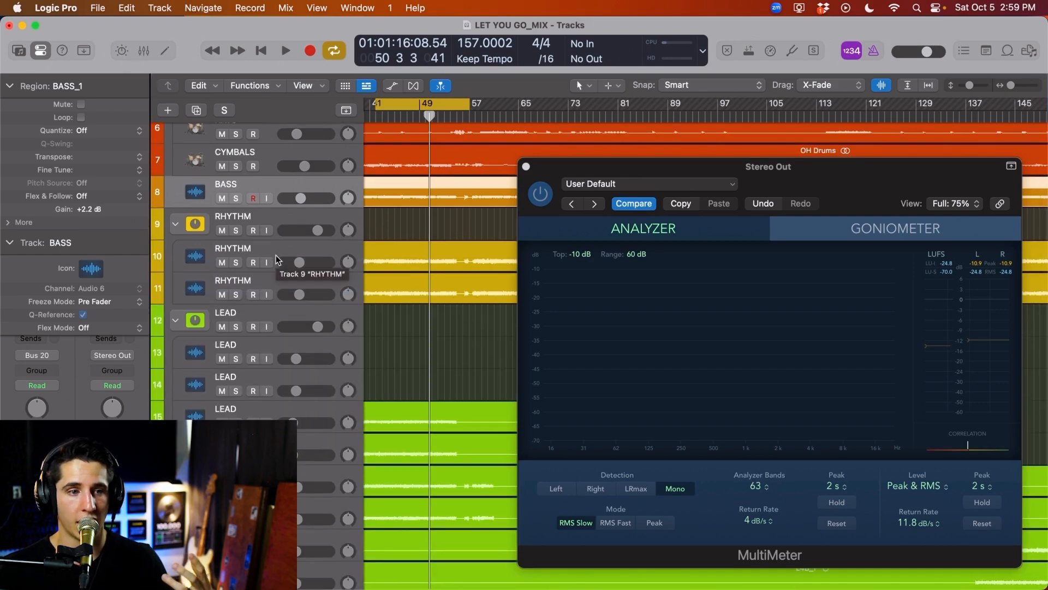
{"action": "scroll", "coordinate": [276, 259], "scroll_direction": "down", "scroll_amount": 8}
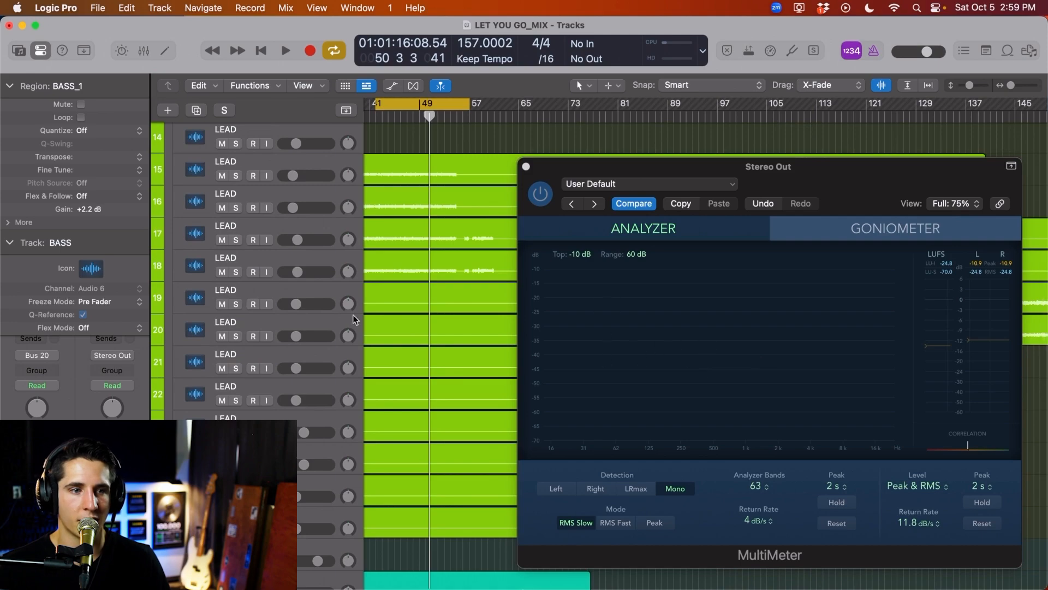
{"action": "scroll", "coordinate": [267, 278], "scroll_direction": "up", "scroll_amount": 2}
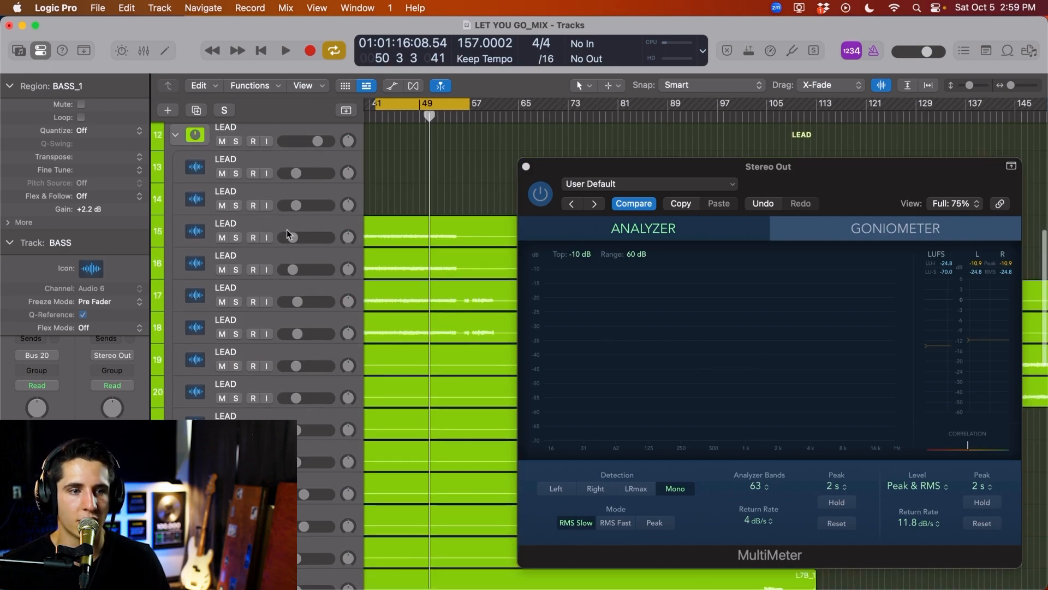